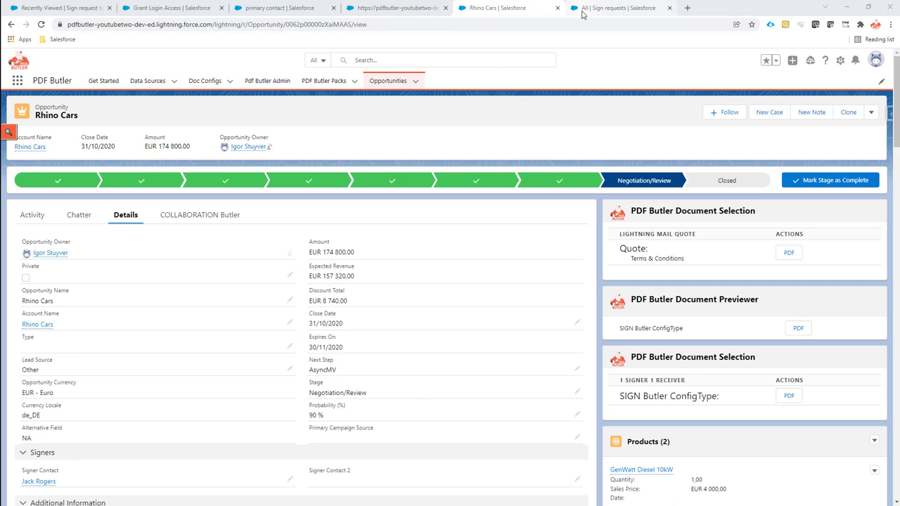
Find the SIGN Butler ConfigType document configuration by searching all Doc Configs for "config"
click(299, 12)
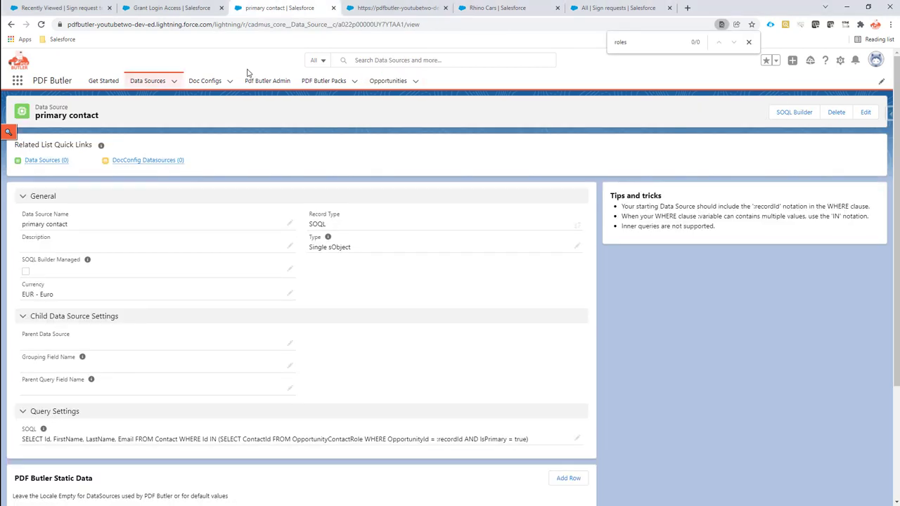
click(208, 83)
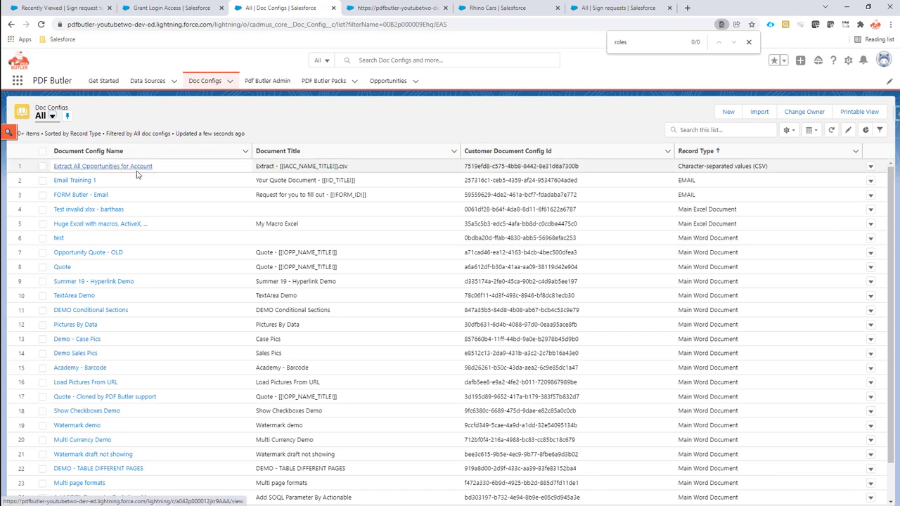
click(711, 130)
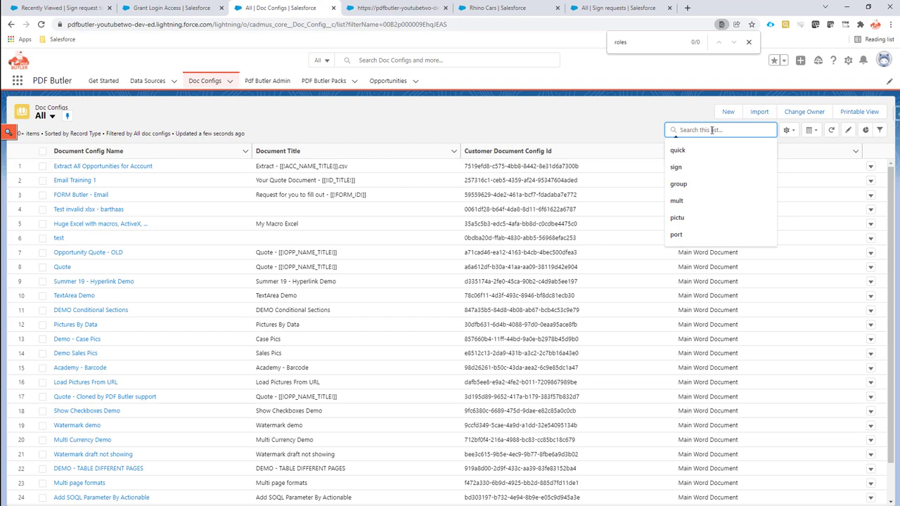
text(conf)
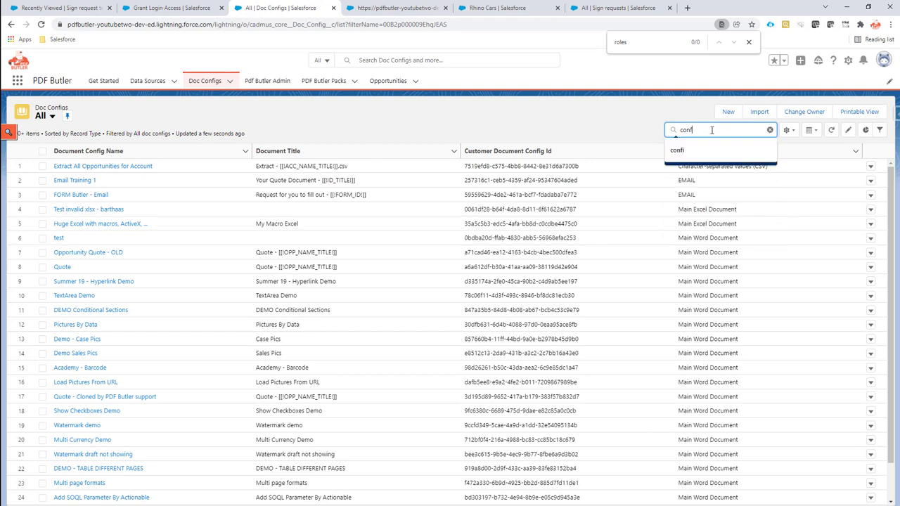
text(ig)
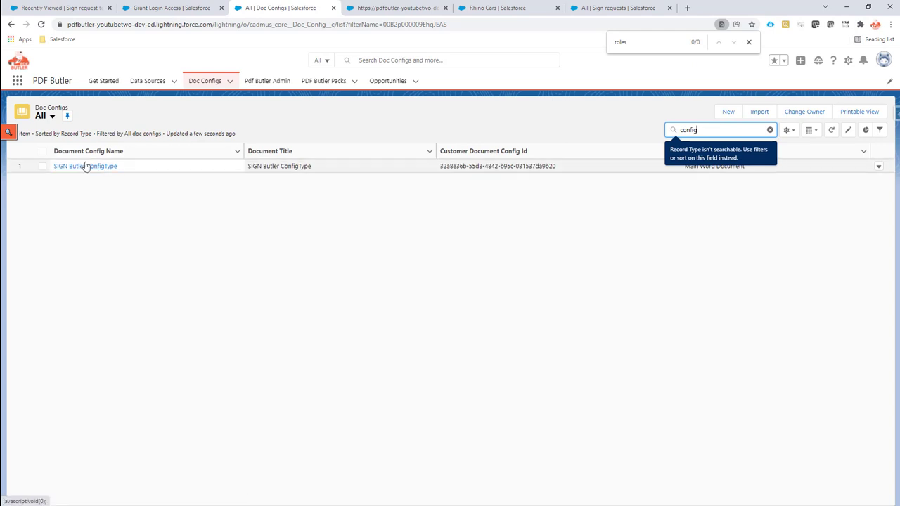
Create a PDF Butler Pack named "Sign Non Silent" with SIGN Butler ConfigType as its leading doc config
click(353, 81)
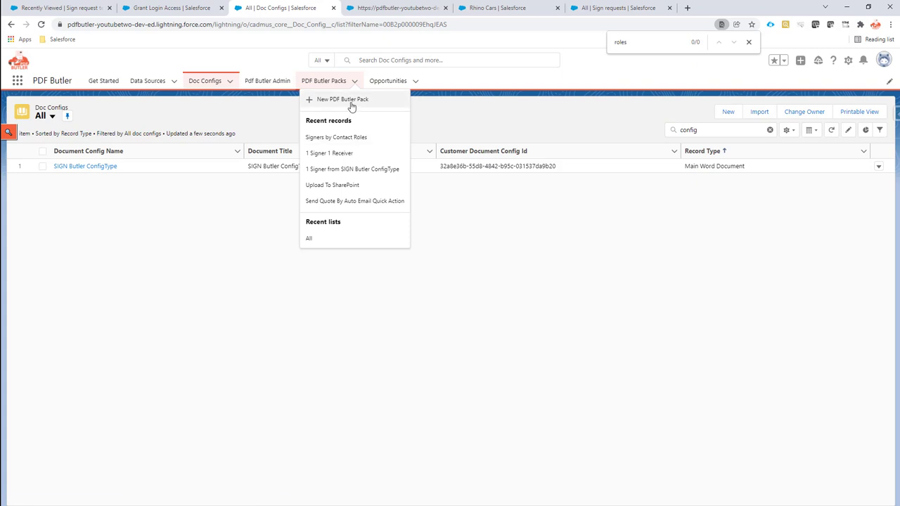
click(351, 103)
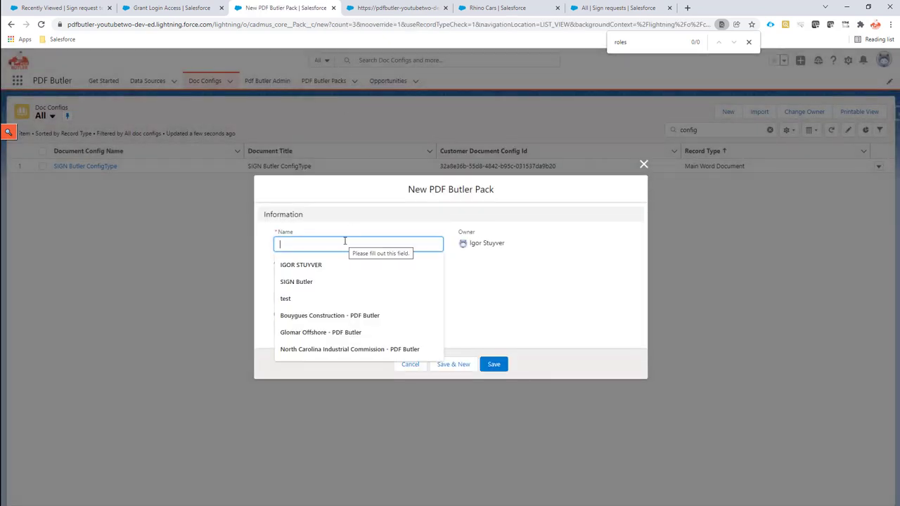
text(S)
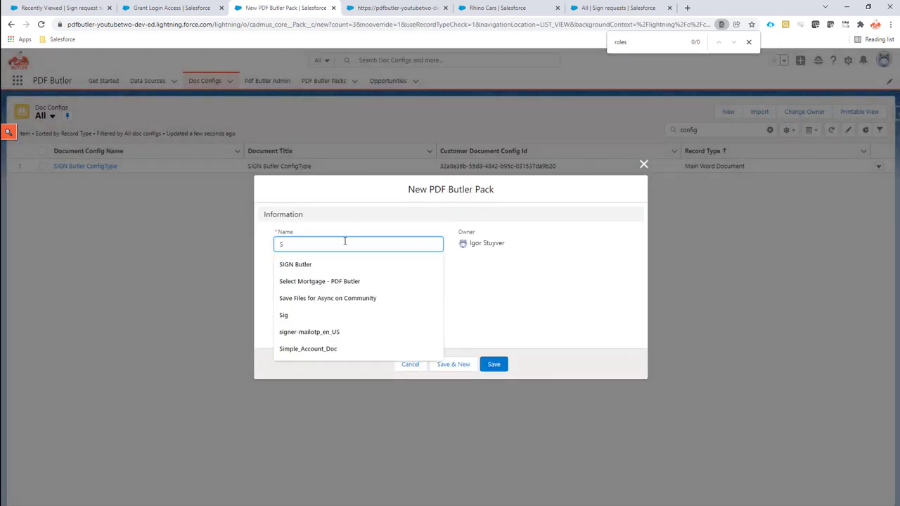
text(ign)
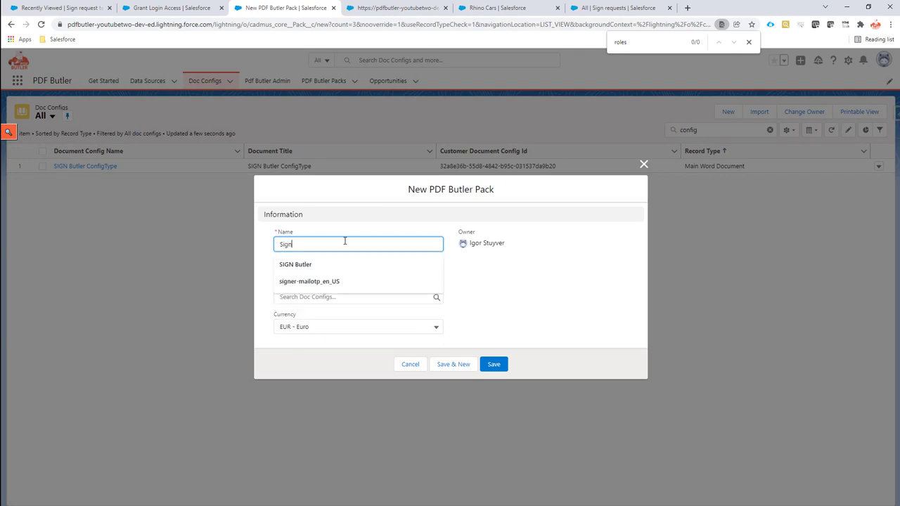
text( Non Silent)
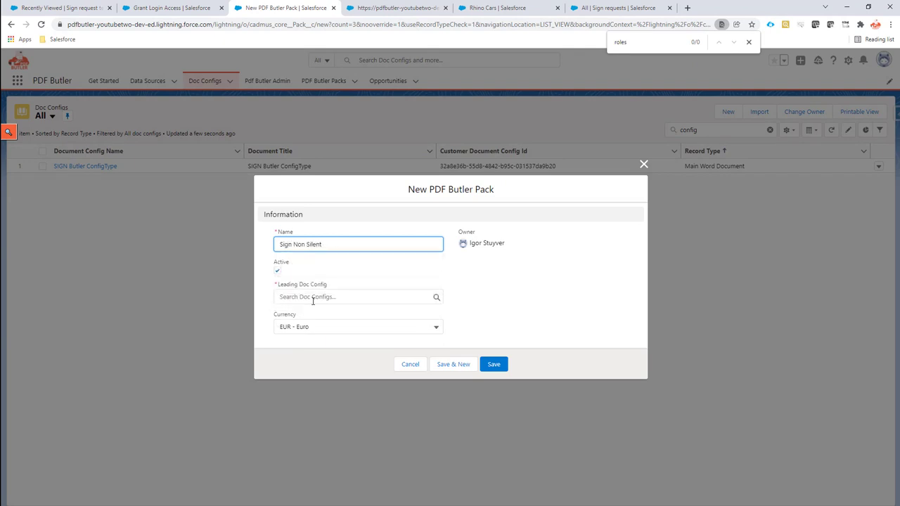
click(312, 298)
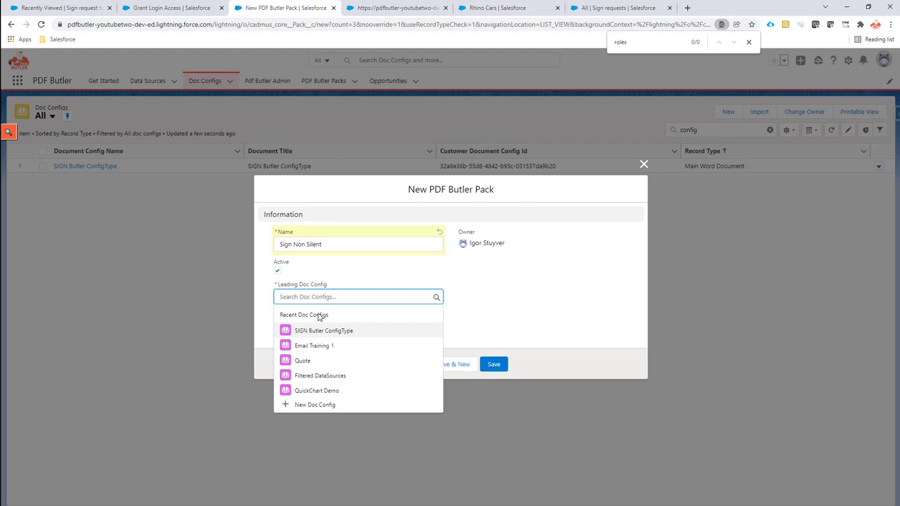
click(331, 332)
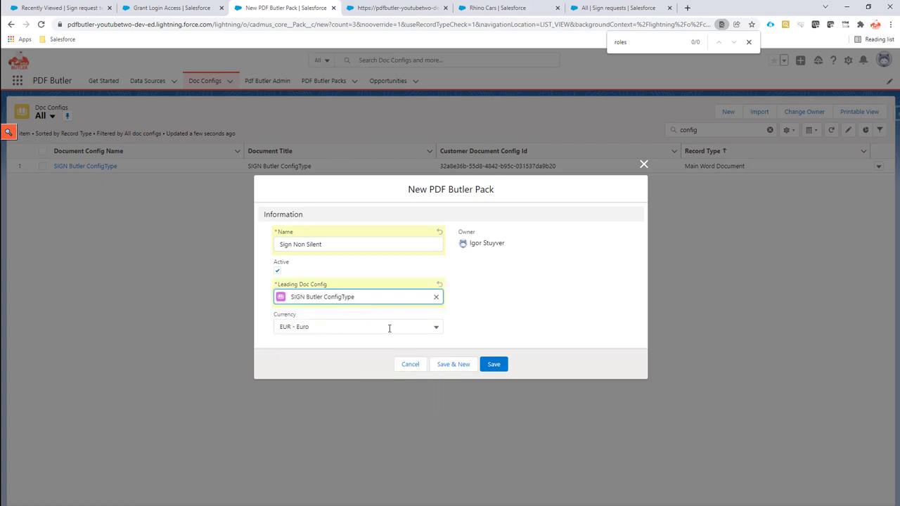
click(494, 365)
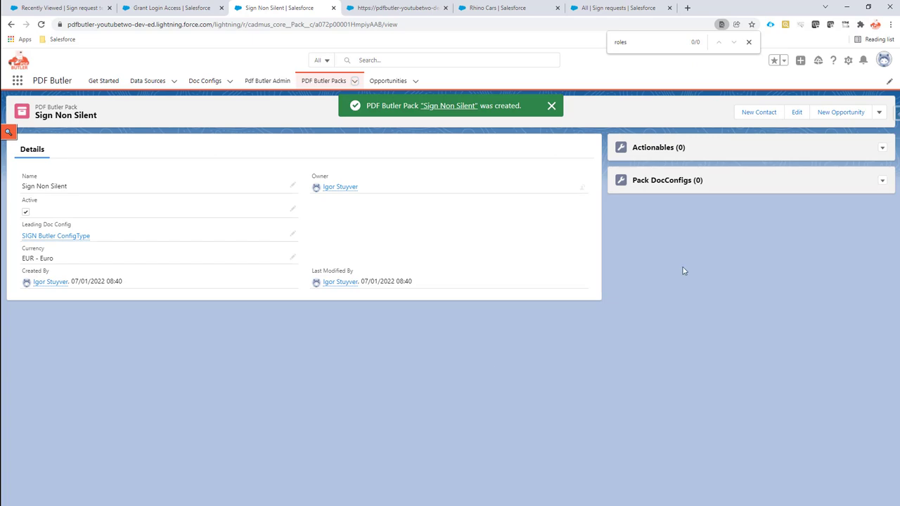
Start a SIGN Butler actionable ("Send document" record type) for the pack, named "Act Non Silent", with class cadmus_sign2.Actionable_SignButlerNonSilent
click(882, 149)
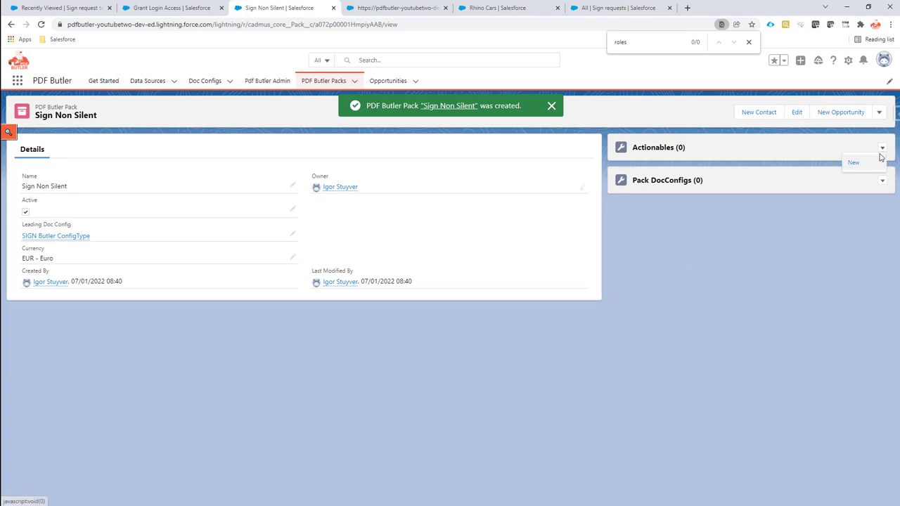
click(877, 164)
scroll(520, 372, down, 3)
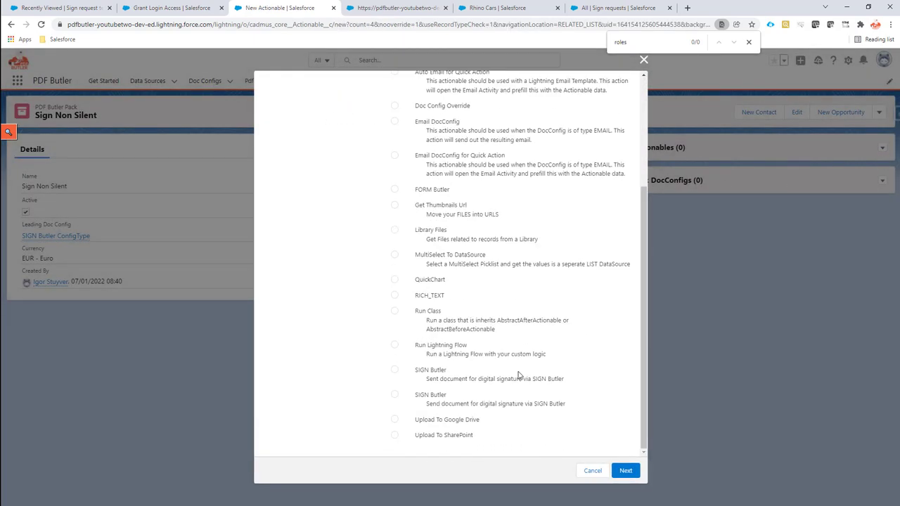
click(394, 395)
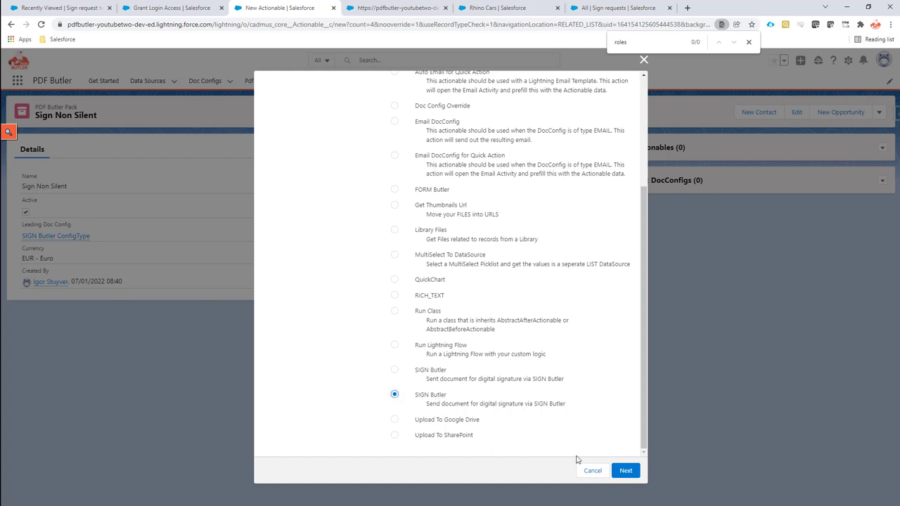
click(625, 470)
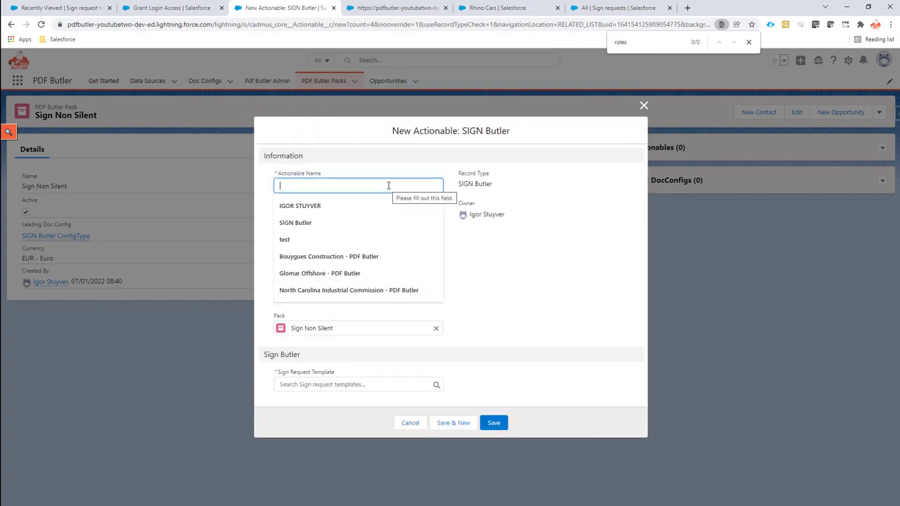
text(Act Non Silent)
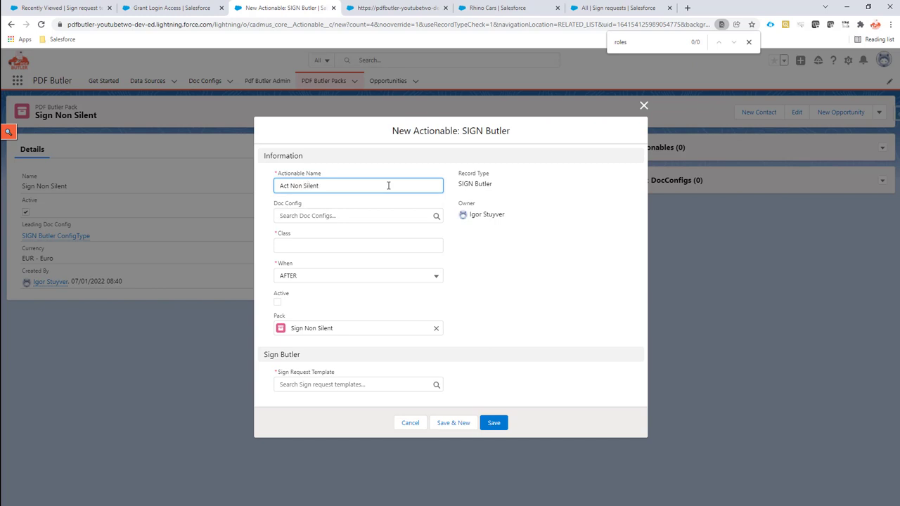
click(346, 243)
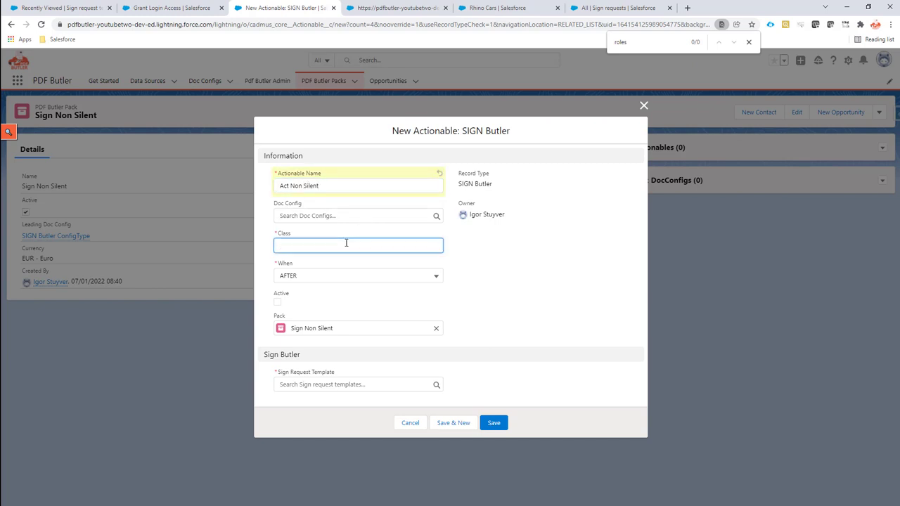
text(cadmus_sign2.Actionable_SignButlerNonSilent)
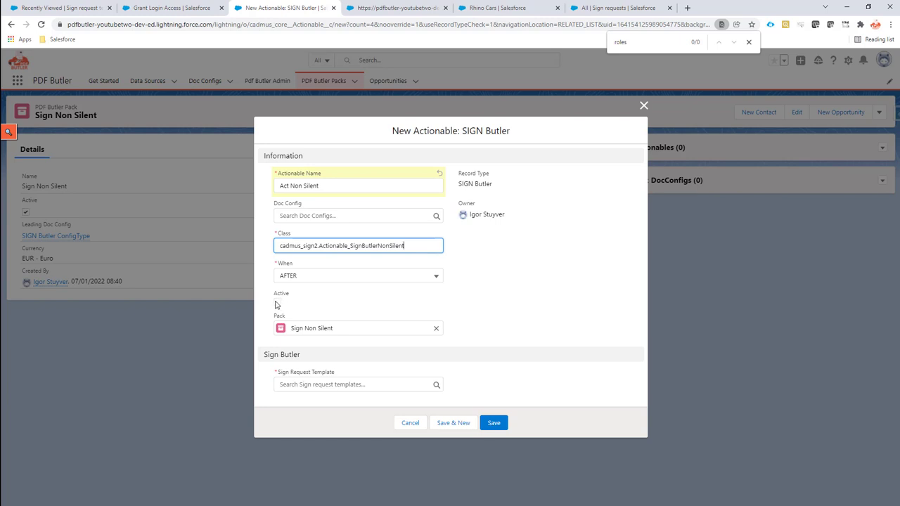
Make the actionable active, assign the Signers By Contact Roles sign request template, and save it
click(277, 303)
click(276, 302)
click(305, 384)
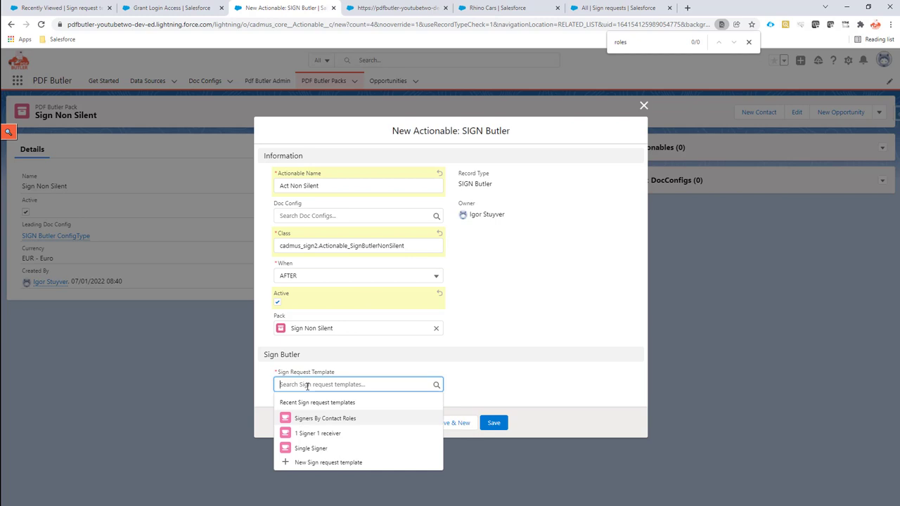
click(347, 421)
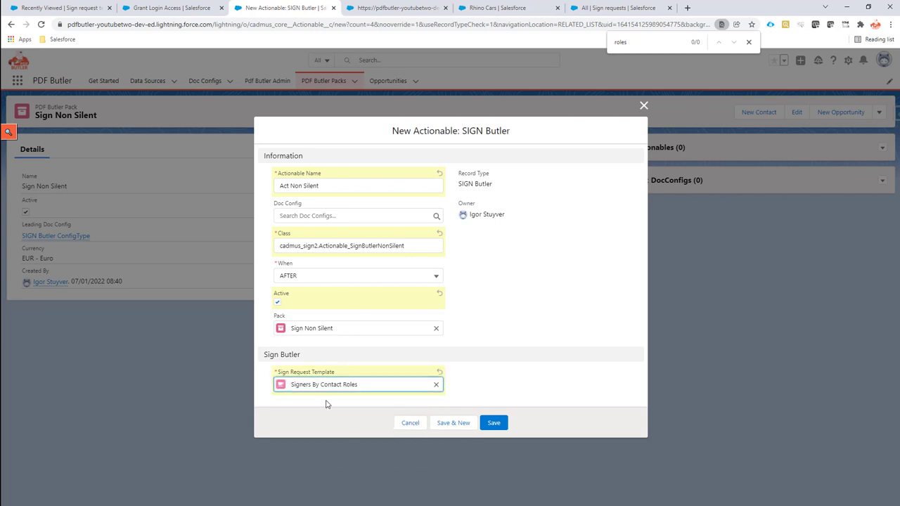
click(493, 423)
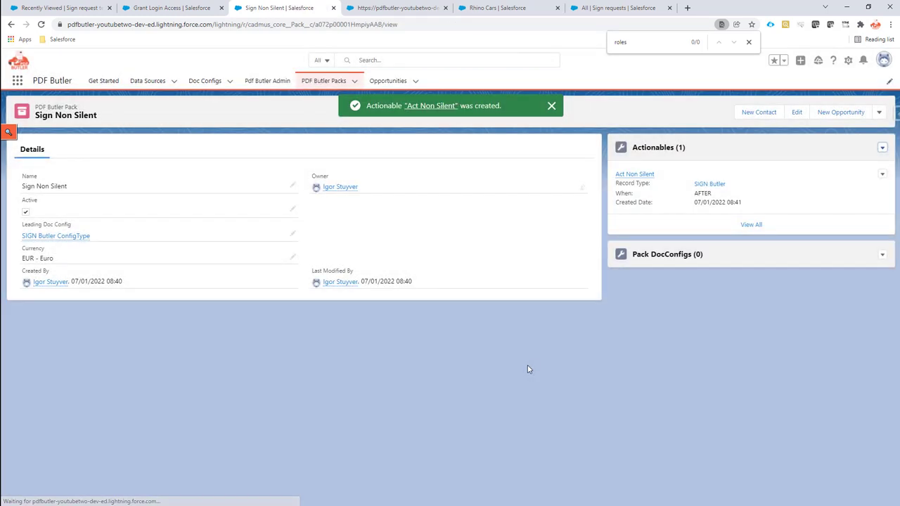
Copy the Sign Non Silent pack's record ID from its URL and open the Rhino Cars opportunity page for editing
double_click(346, 25)
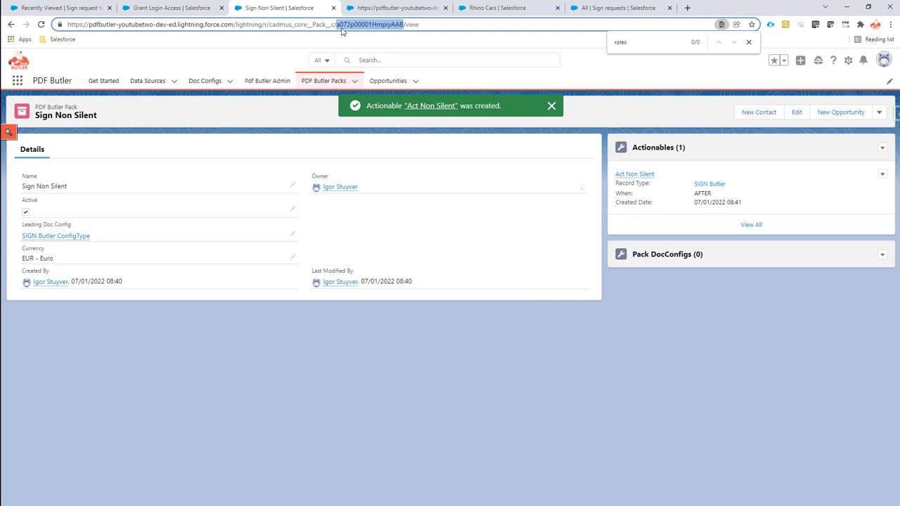
click(497, 9)
click(842, 61)
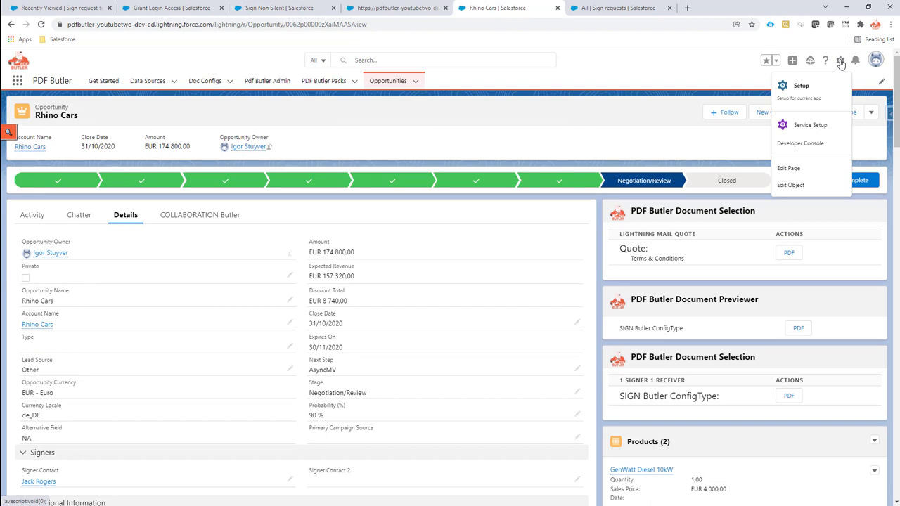
click(814, 169)
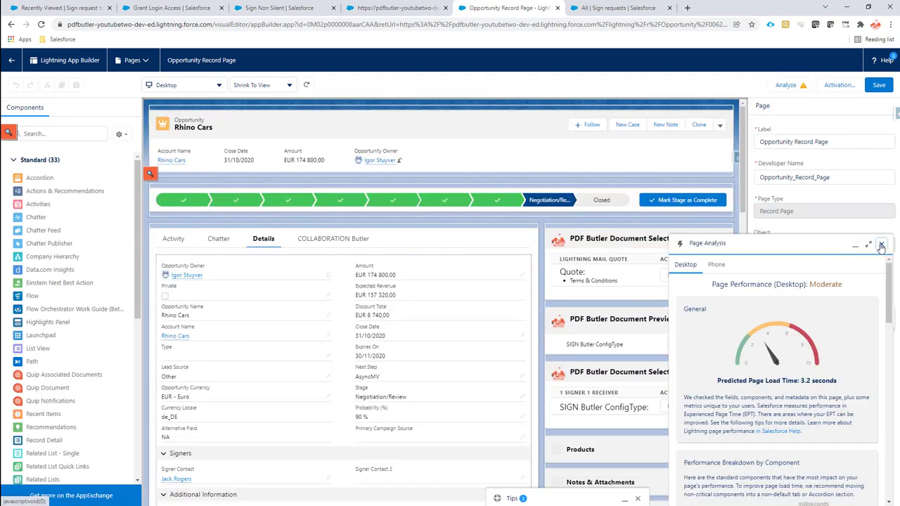
Append ",a072p00001HmpiyAAB" to the PDF Butler Document Previewer's packs to retrieve and save the page
click(881, 244)
click(672, 329)
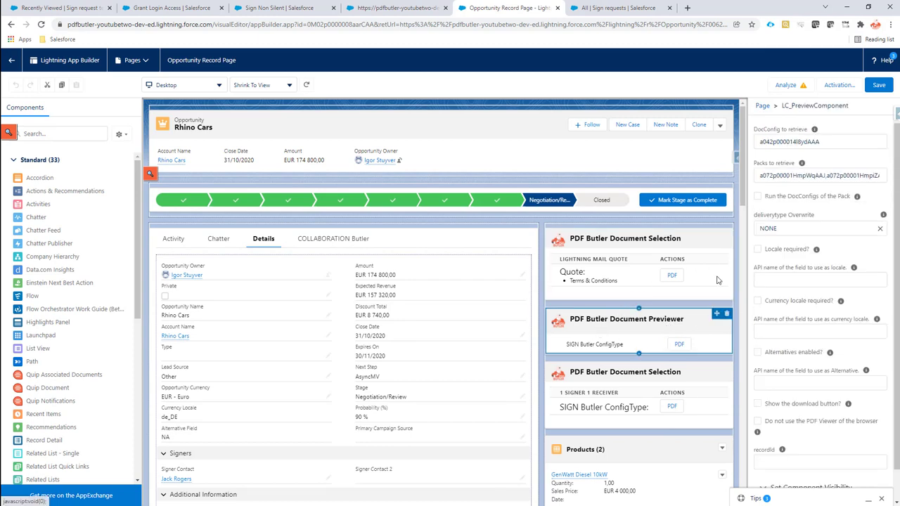
click(842, 175)
key(End)
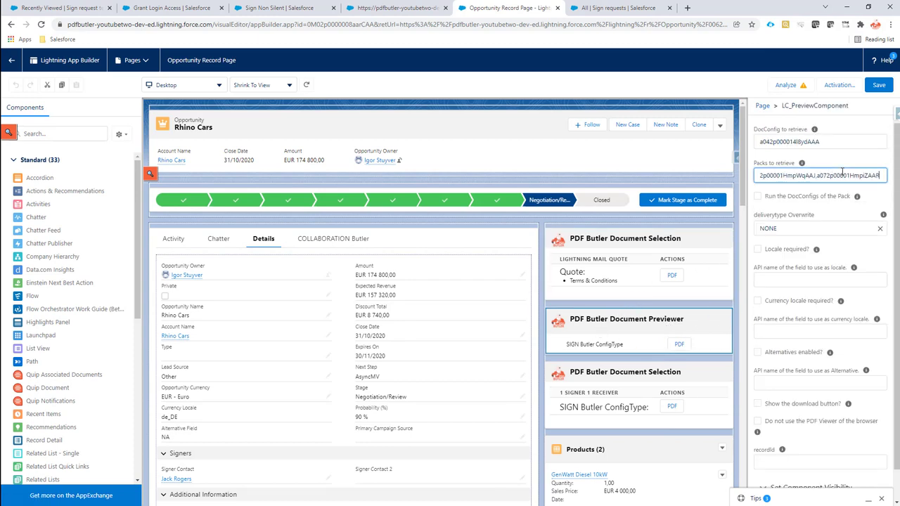
text(,a072p00001HmpiyAAB)
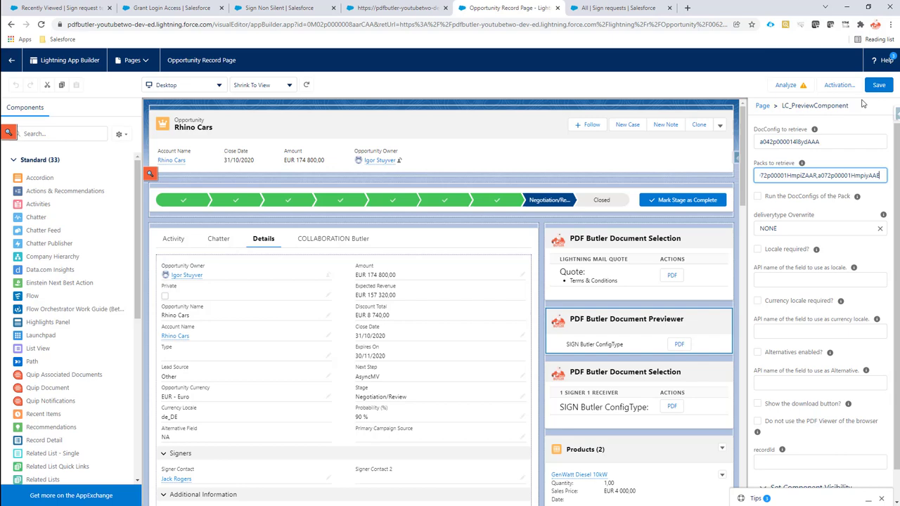
click(878, 85)
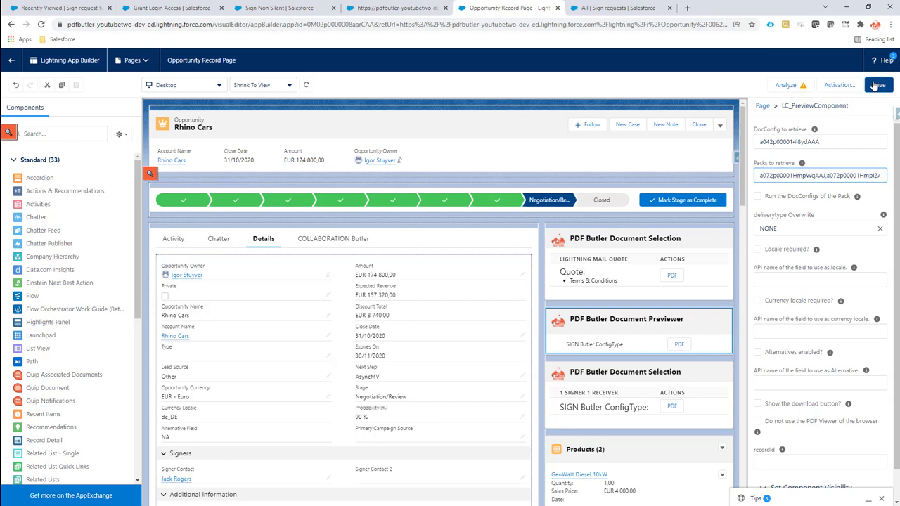
Check the last pack ID in the Document Previewer's packs to retrieve
click(839, 178)
key(End)
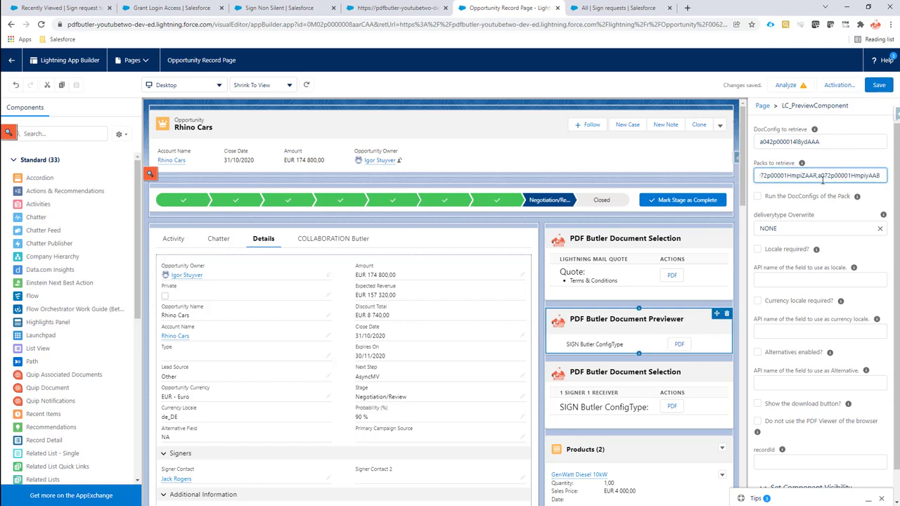
drag(817, 177, 882, 174)
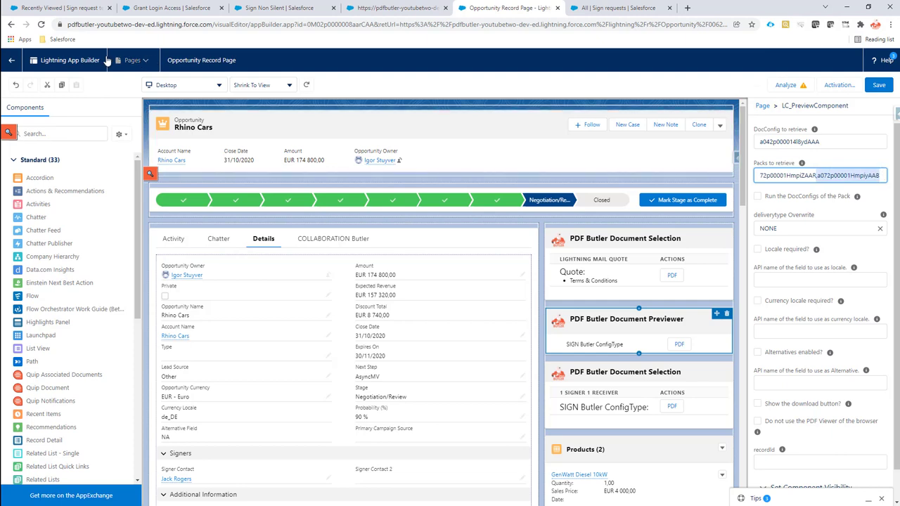
Return to the Rhino Cars opportunity, preview the SIGN Butler ConfigType document, and run the Sign Non Silent pack on it
click(11, 25)
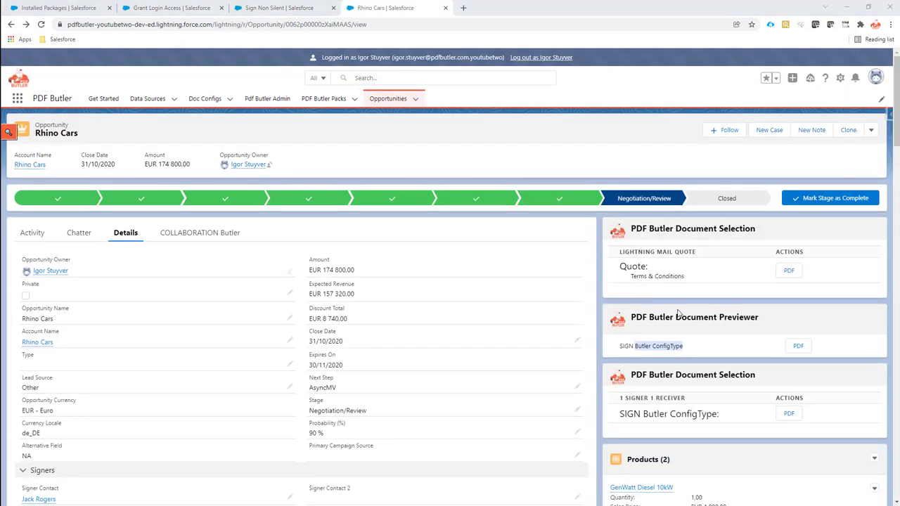
click(805, 351)
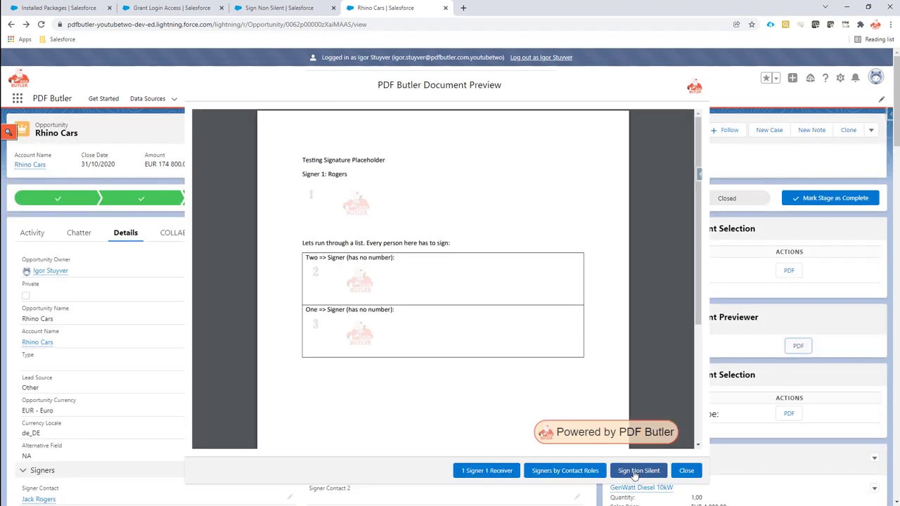
click(635, 471)
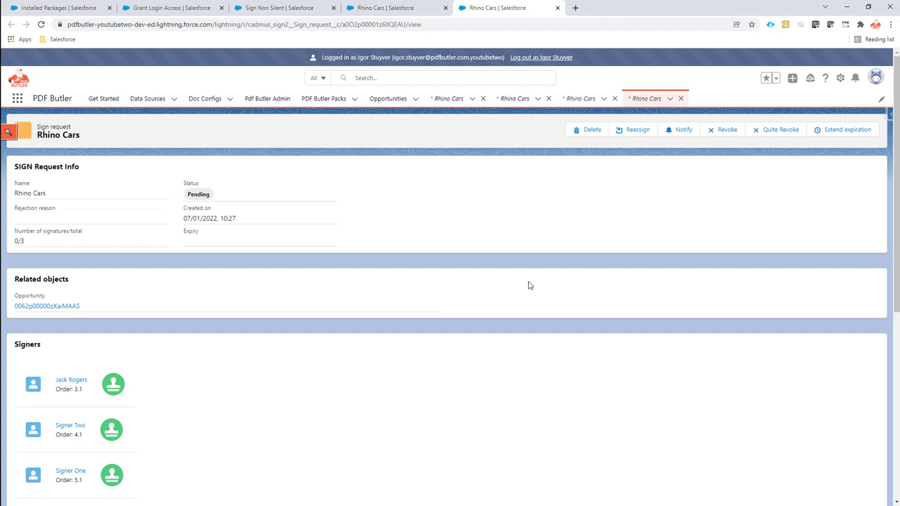
Examine the new sign request's signers, audit trail and activity
scroll(360, 271, down, 1)
scroll(359, 271, down, 5)
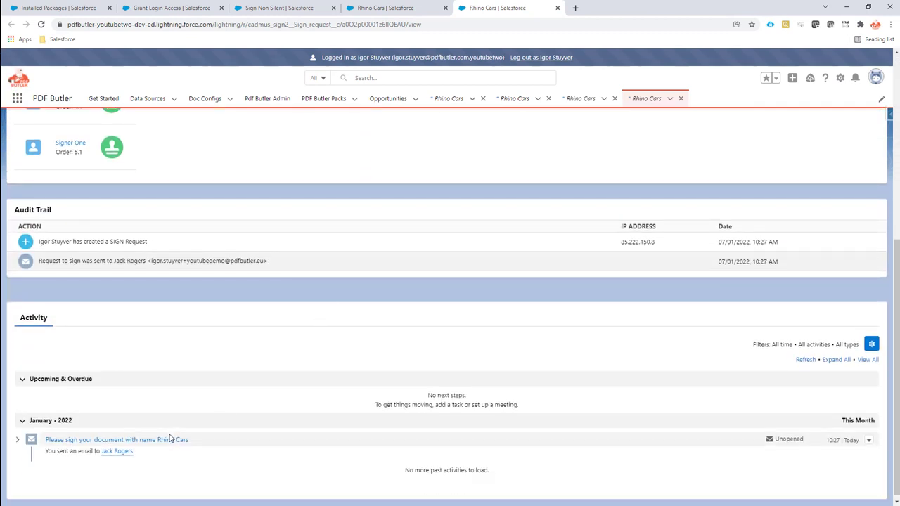
scroll(225, 289, up, 3)
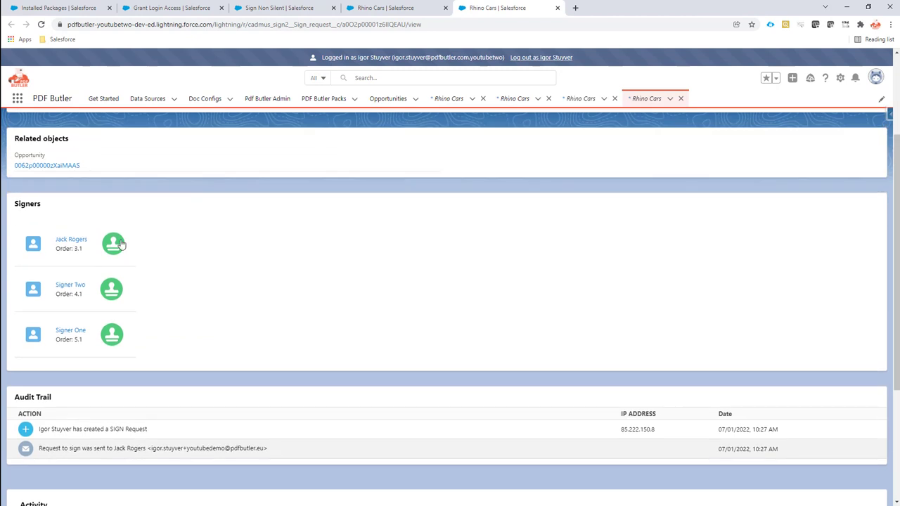